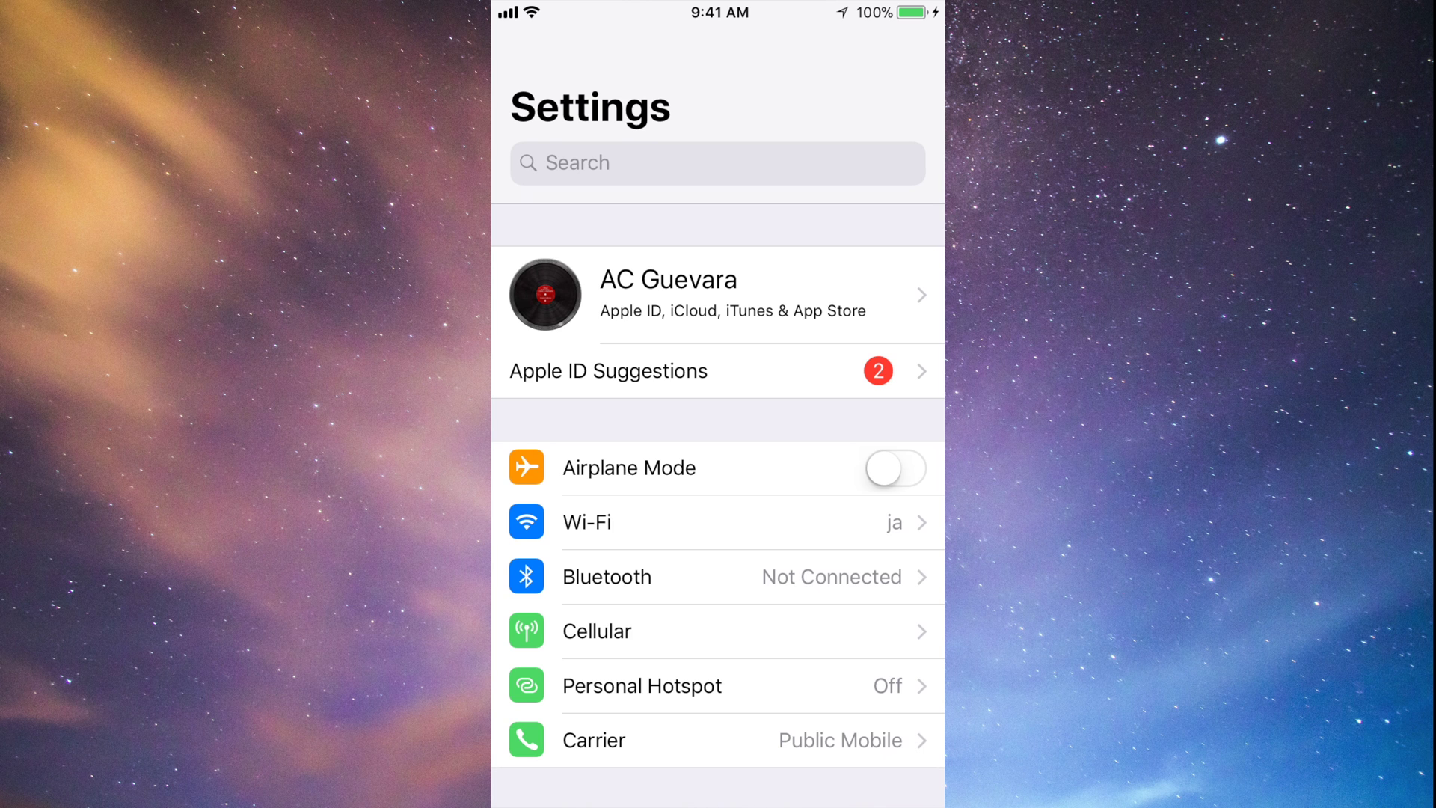
# Step: Scroll the Settings list down to General and open its page
pyautogui.scroll(2, 719, 435)
pyautogui.scroll(1, 719, 435)
pyautogui.scroll(-3, 718, 471)
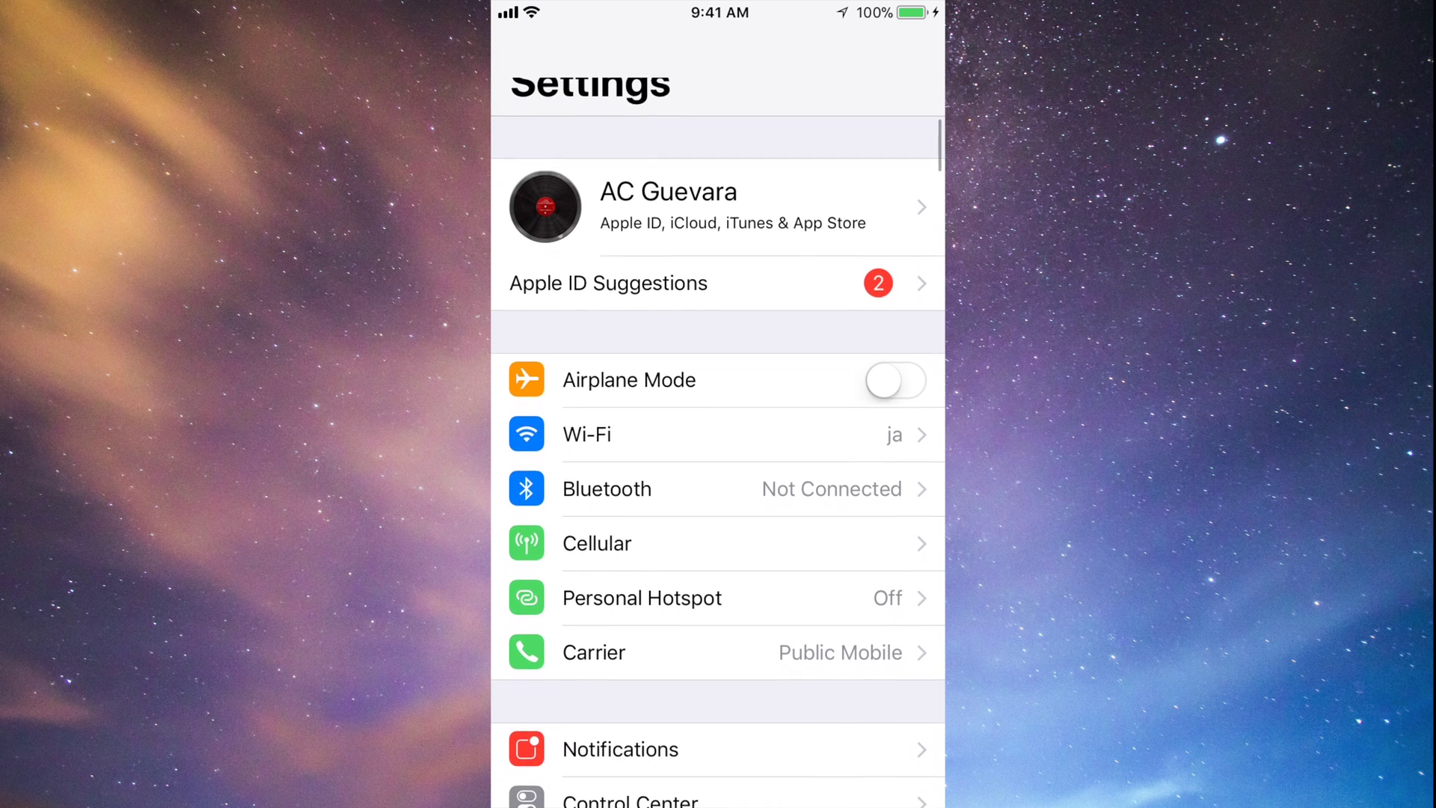
pyautogui.scroll(-3, 718, 472)
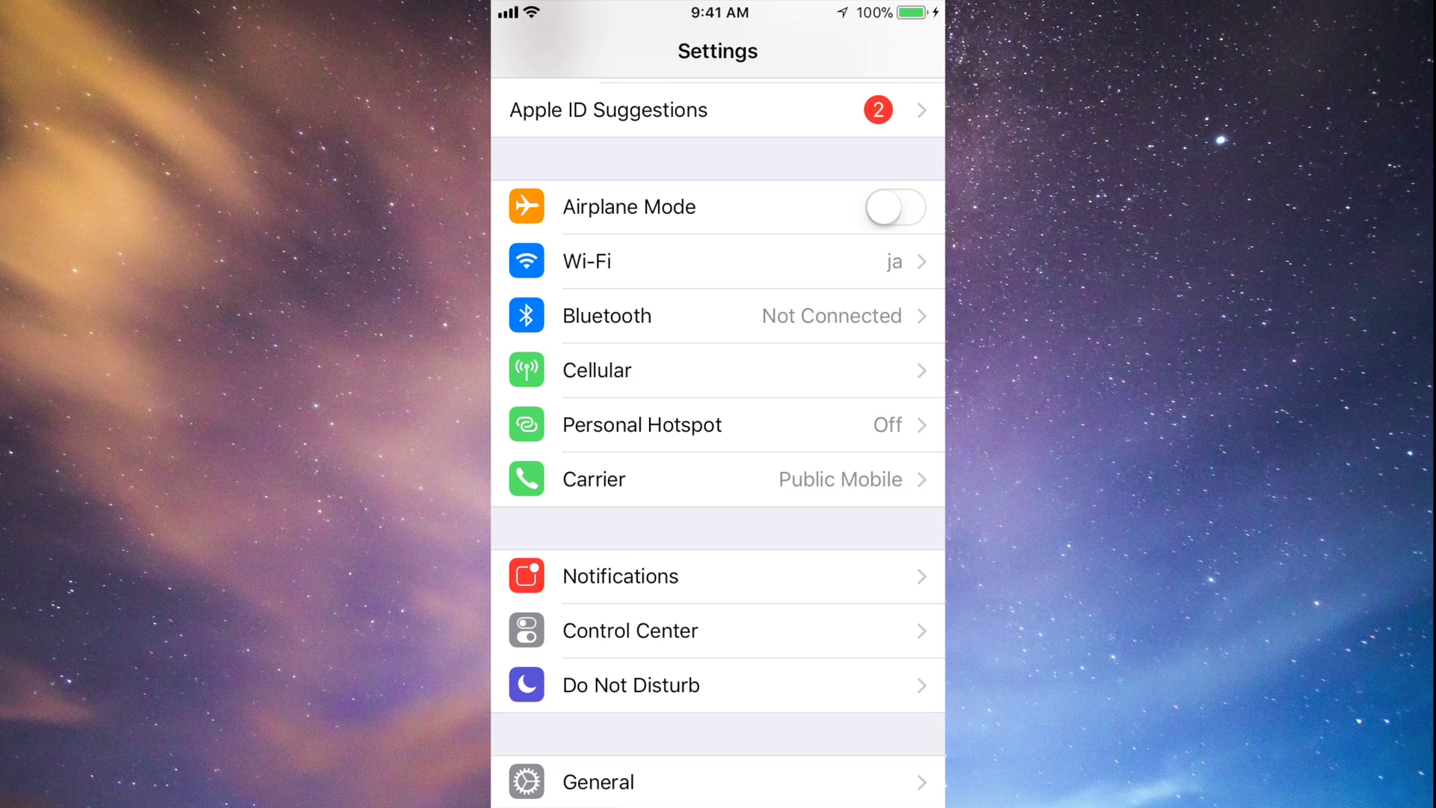
pyautogui.scroll(-3, 719, 472)
pyautogui.scroll(-3, 718, 471)
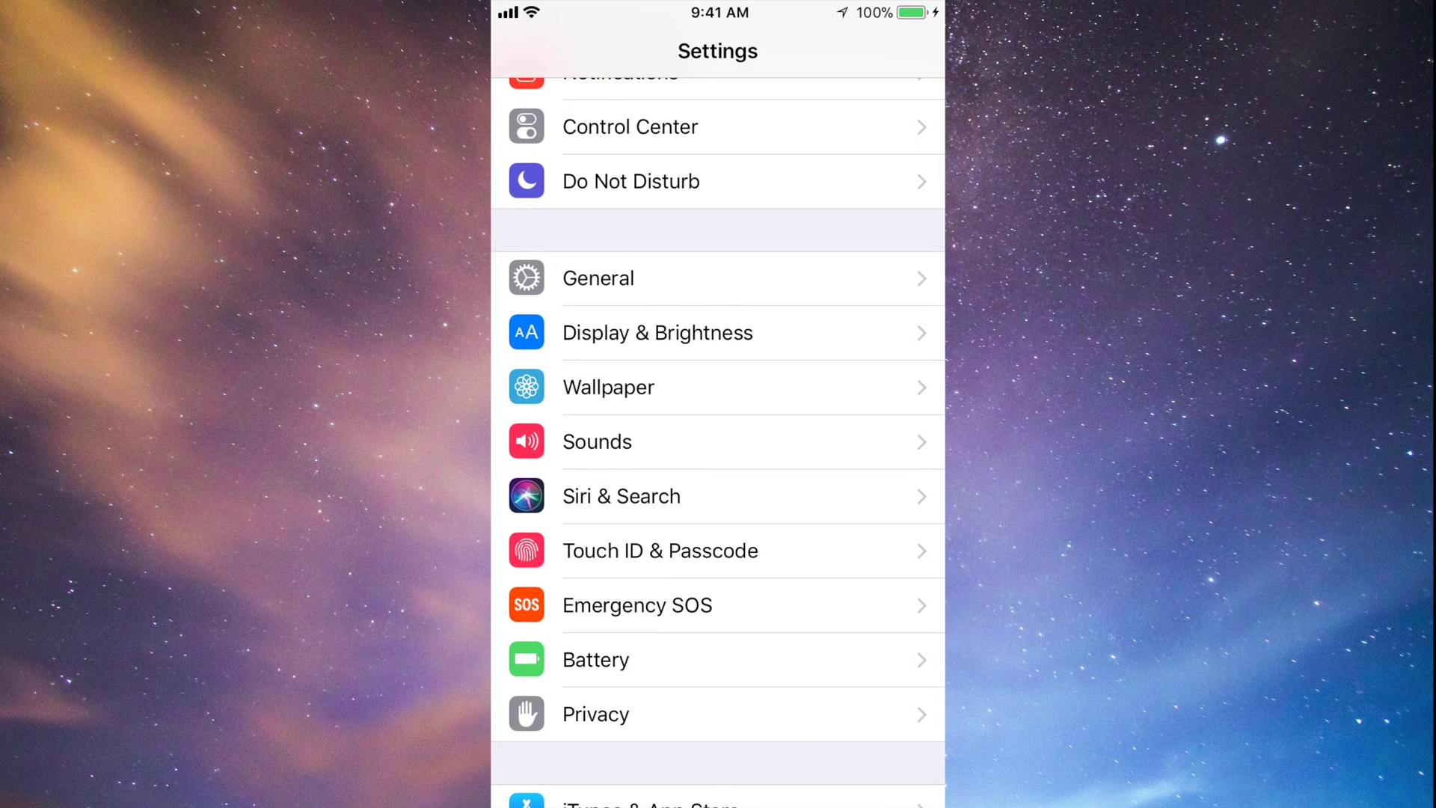
pyautogui.scroll(-2, 719, 440)
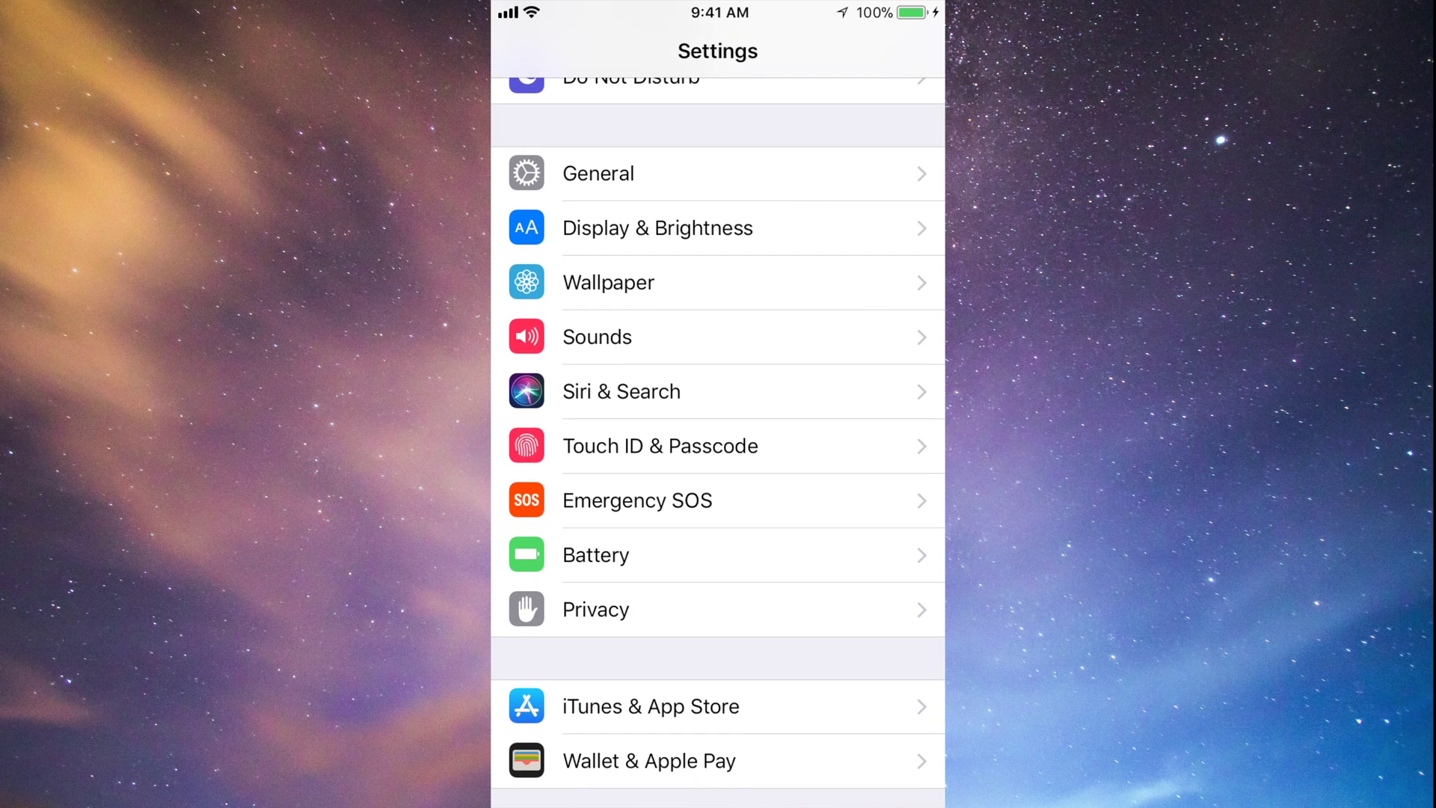
pyautogui.click(599, 174)
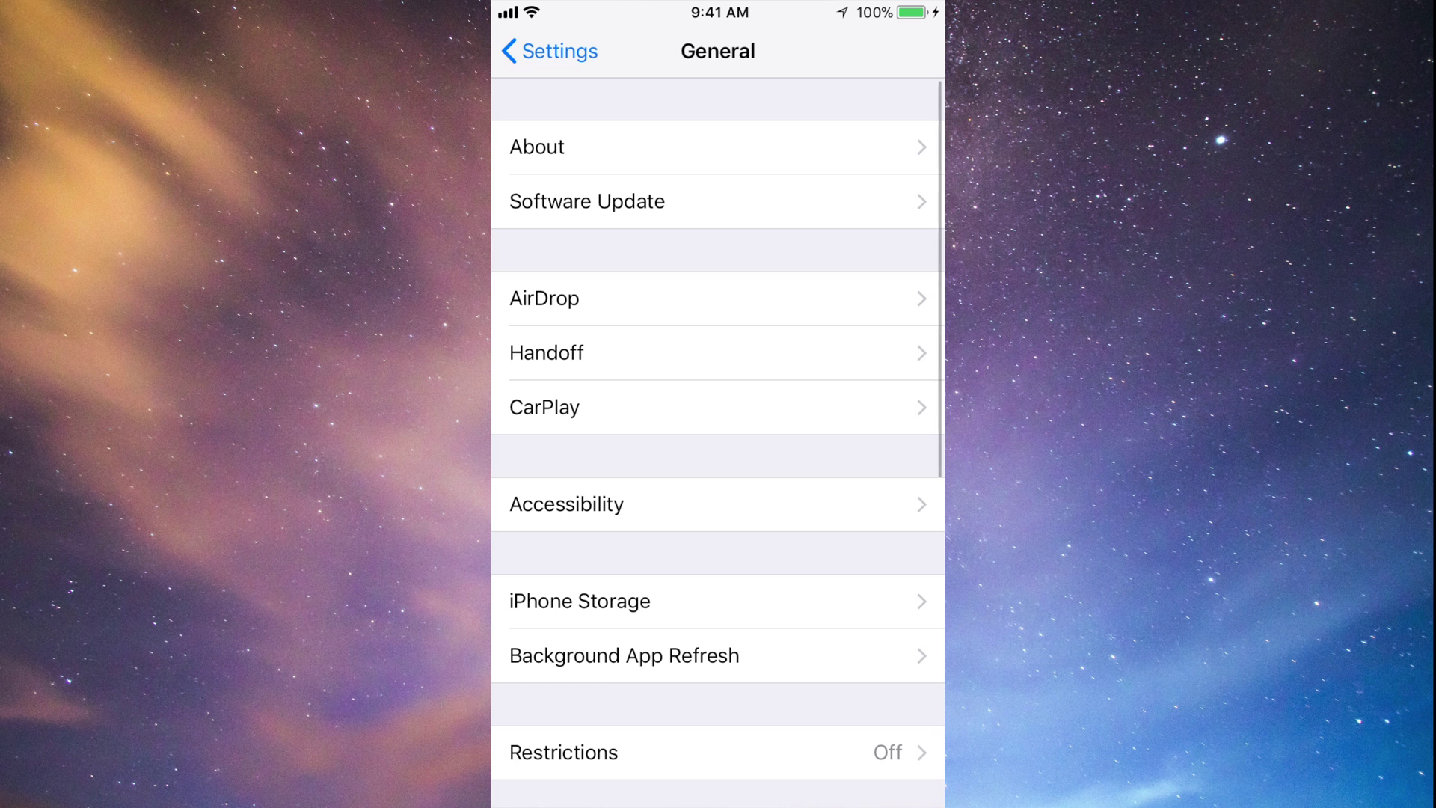
# Step: Check Software Update and view the iOS 11.2.6 update details
pyautogui.click(587, 201)
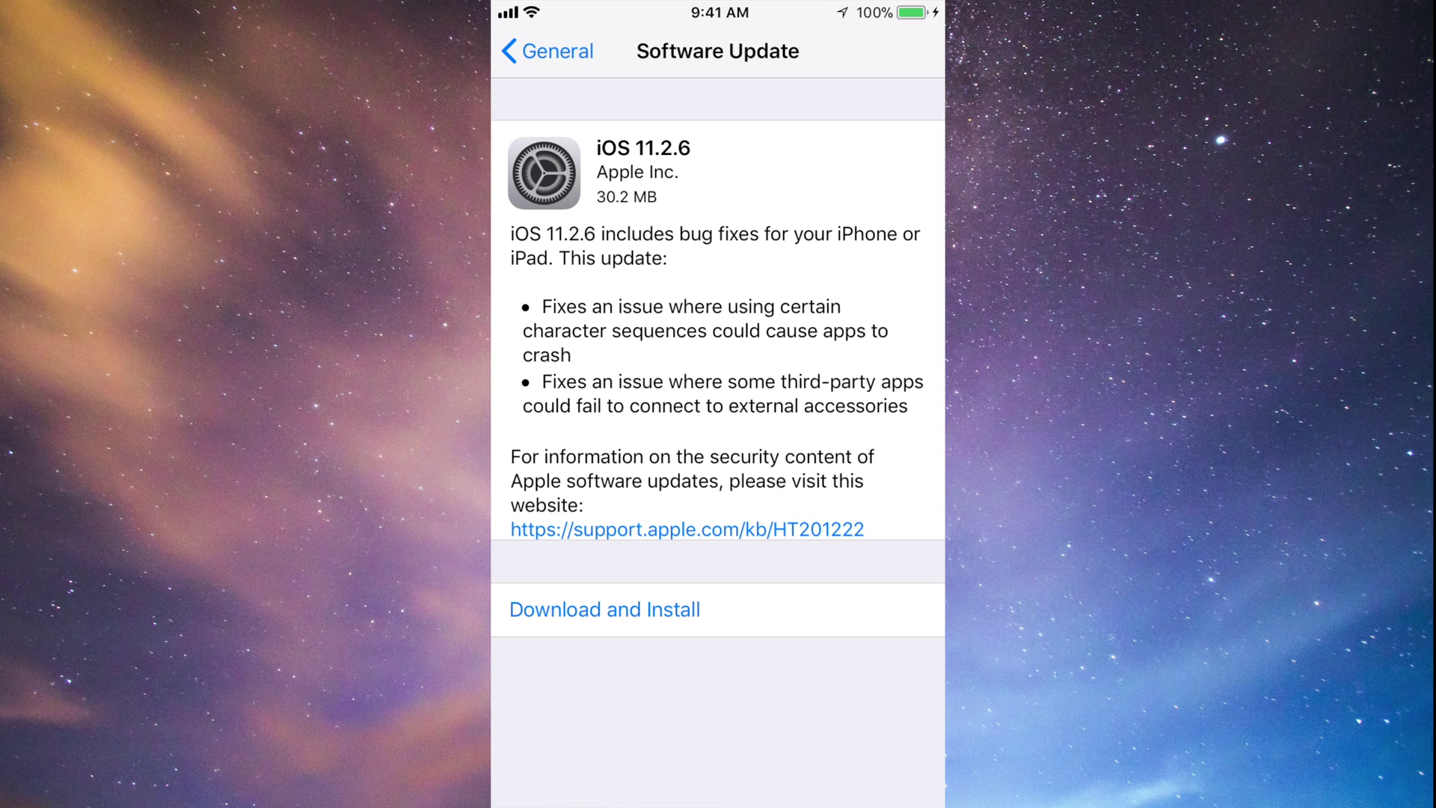
pyautogui.scroll(-1, 718, 366)
# Step: Choose Download and Install for iOS 11.2.6, bringing up the passcode prompt
pyautogui.click(606, 609)
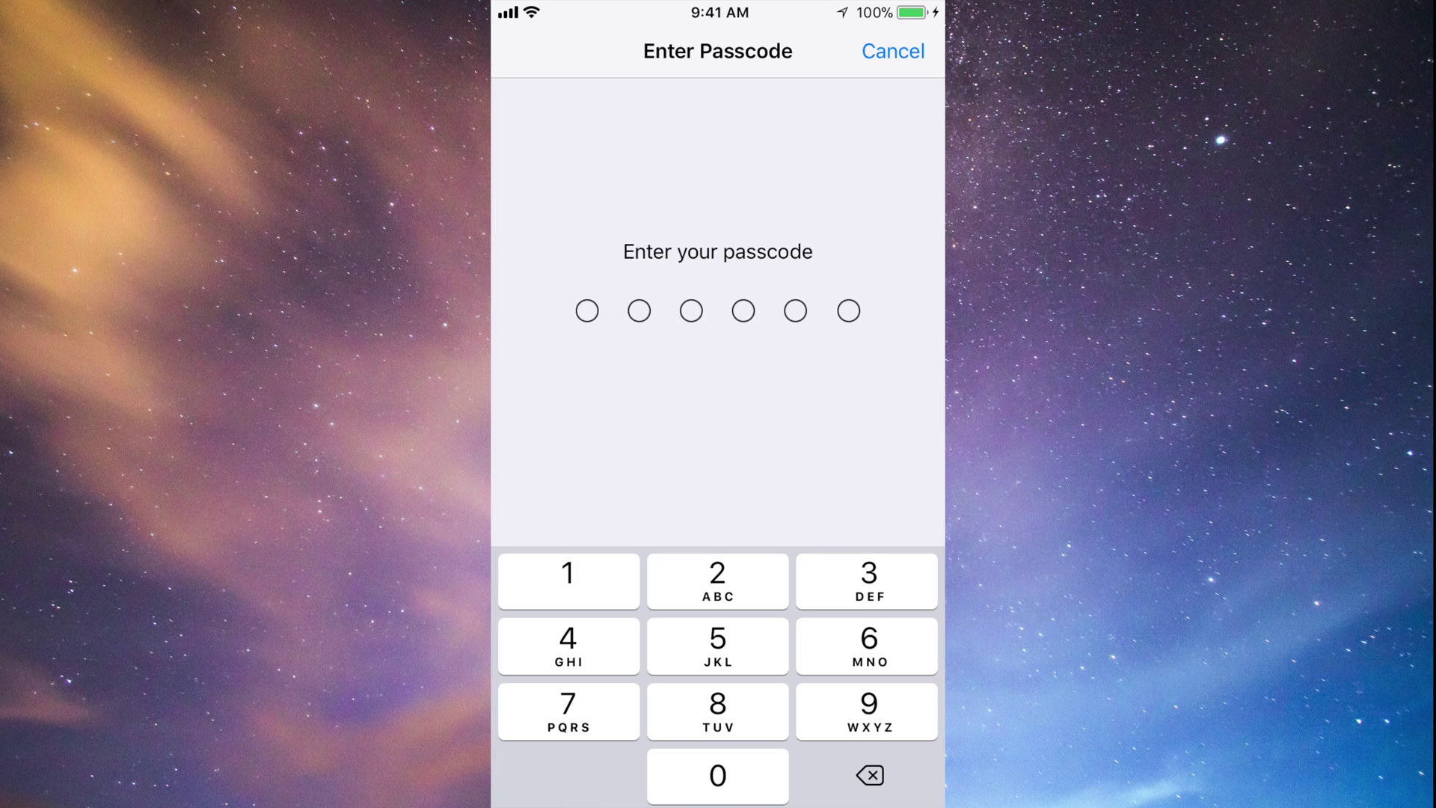